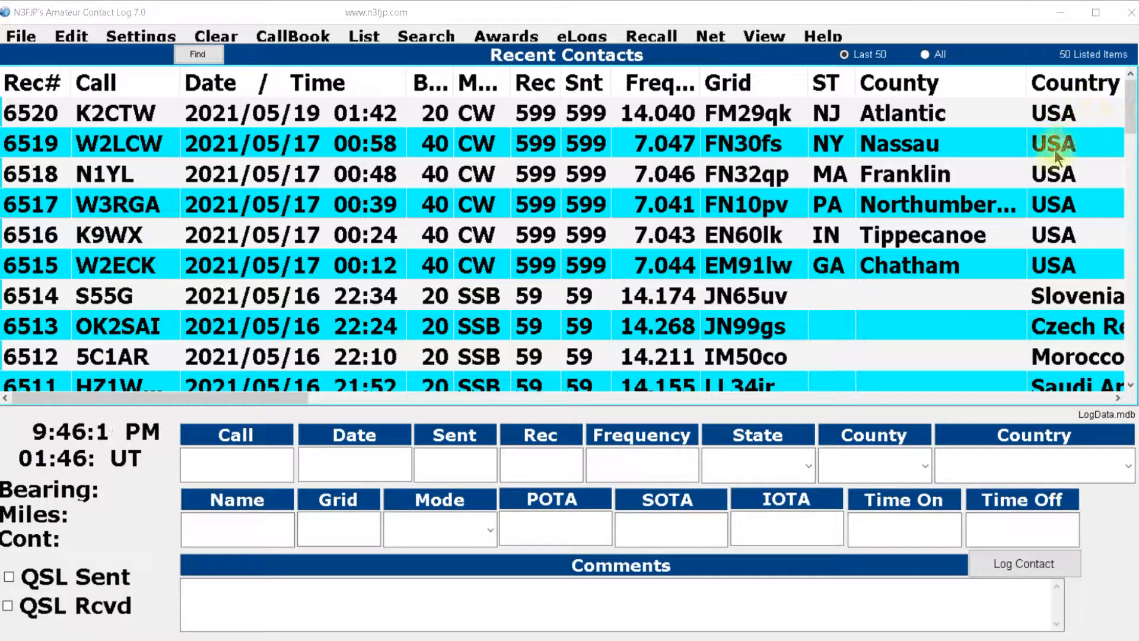
# Open record 6519 for editing, expand it to its full set of fields, and close it.
pyautogui.click(819, 155)
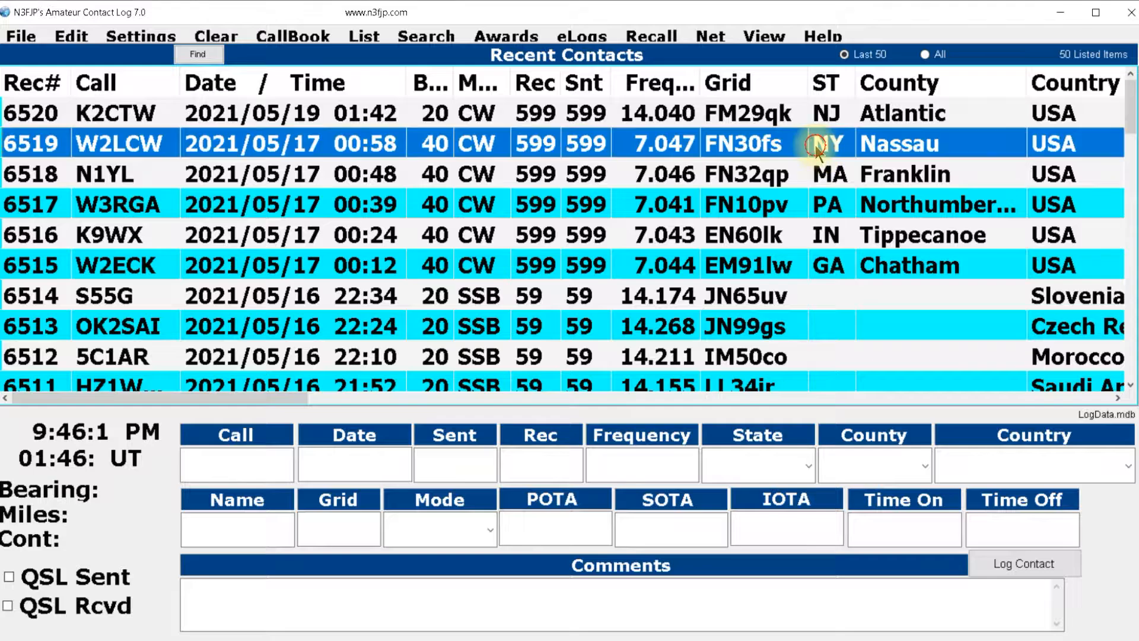
pyautogui.click(599, 355)
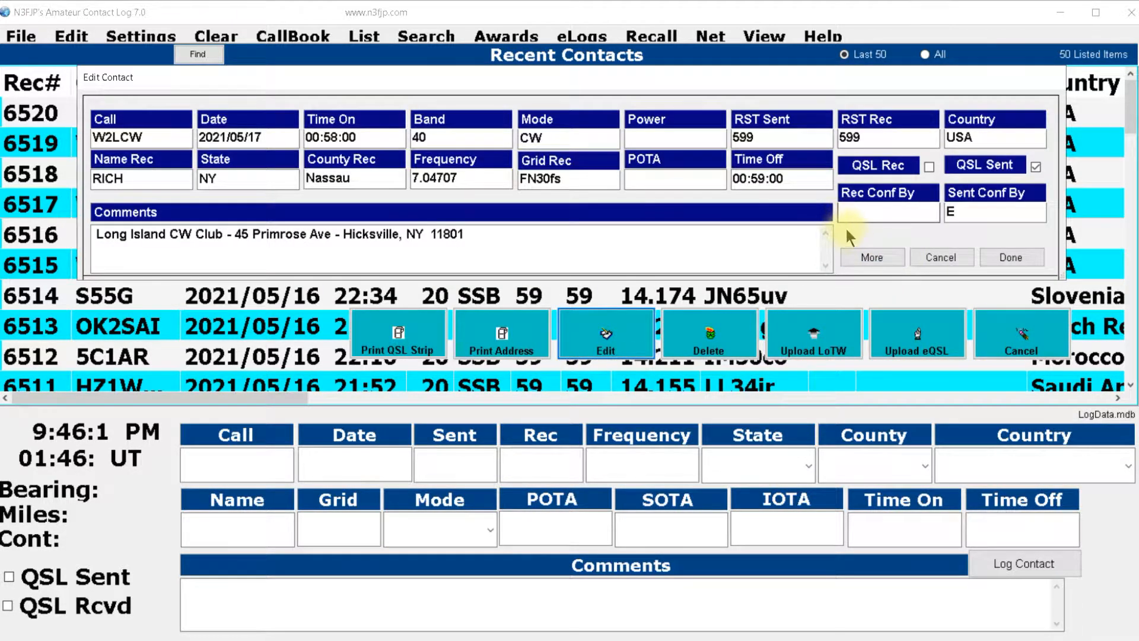
pyautogui.click(868, 256)
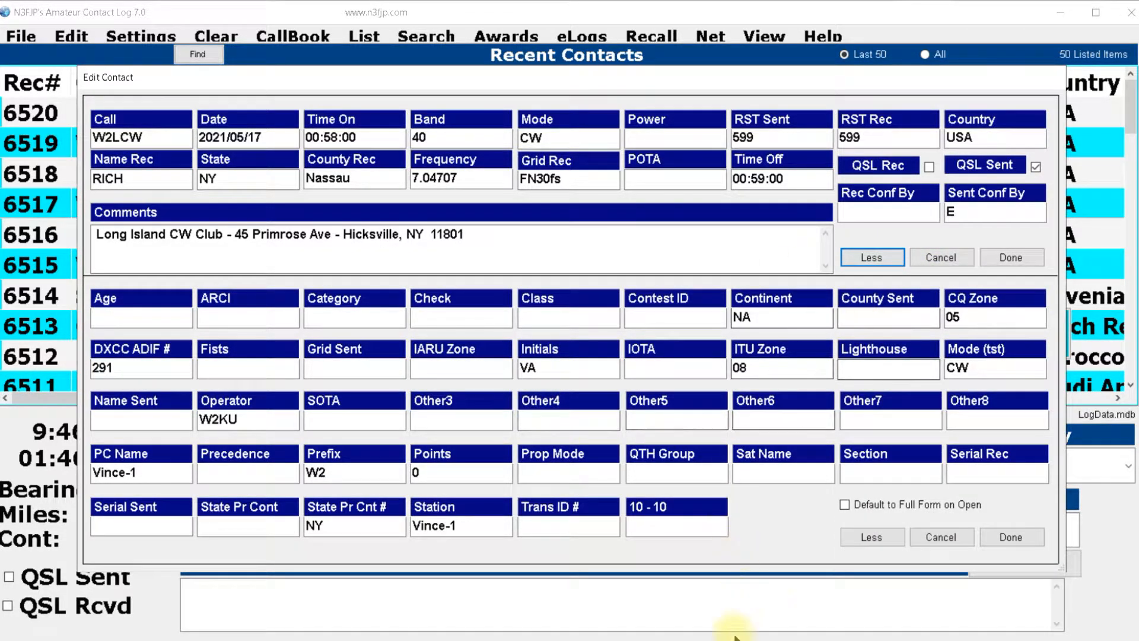
pyautogui.click(1001, 261)
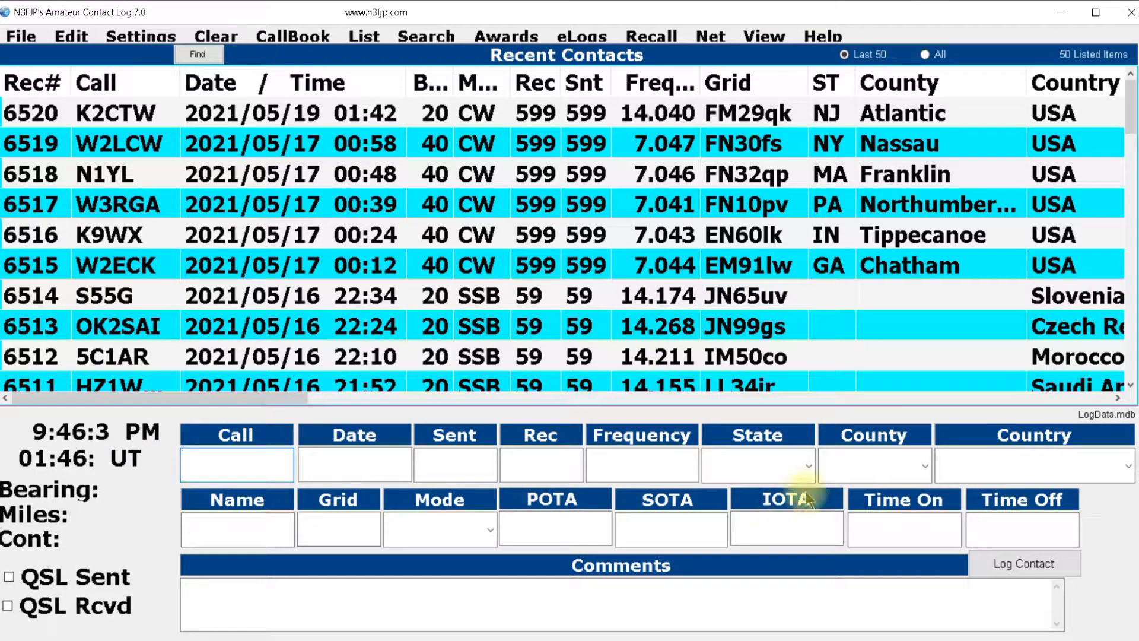
# Examine the POTA, SOTA and IOTA columns of the recent contacts, and dismiss the record options unchanged.
pyautogui.click(460, 396)
pyautogui.moveTo(459, 383); pyautogui.dragTo(487, 378)
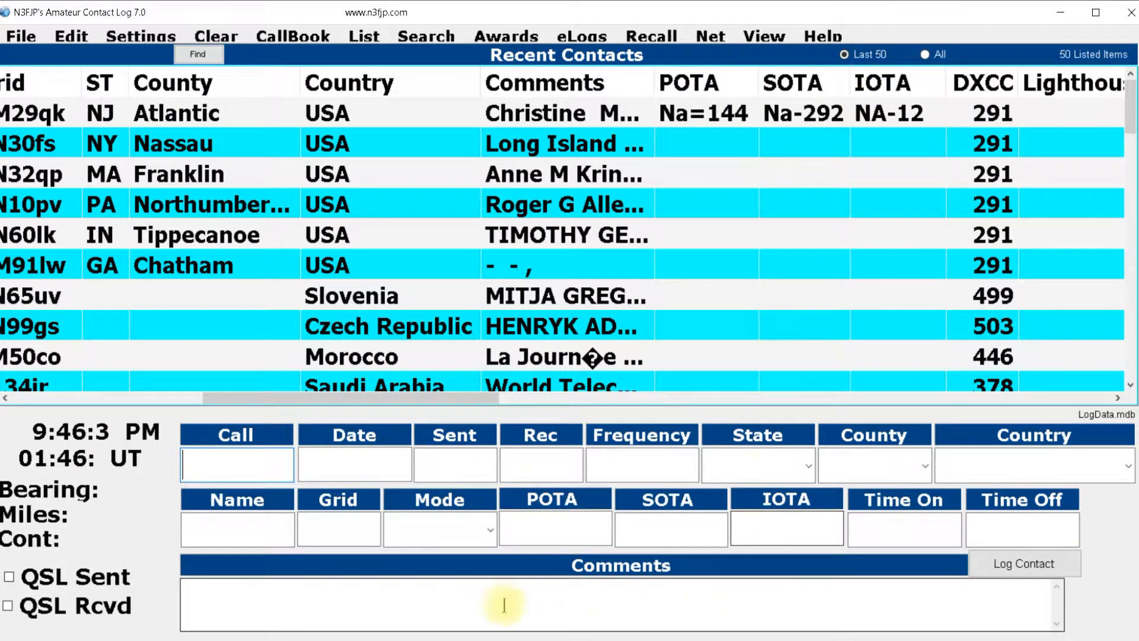
pyautogui.click(351, 386)
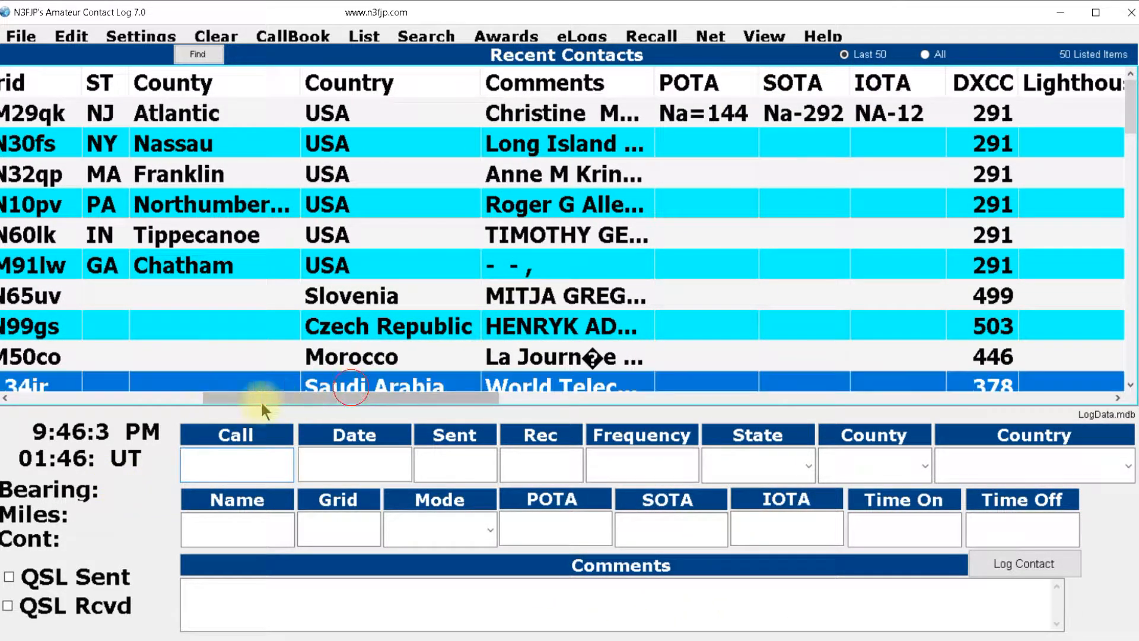
pyautogui.moveTo(244, 404); pyautogui.dragTo(127, 419)
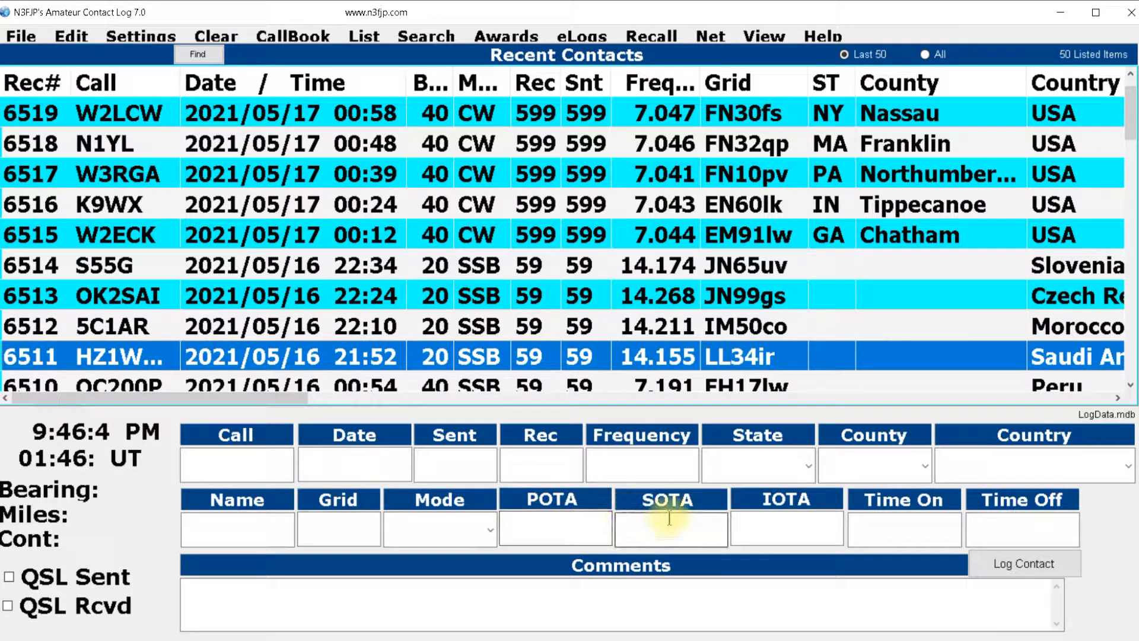
pyautogui.rightClick(589, 111)
pyautogui.click(994, 363)
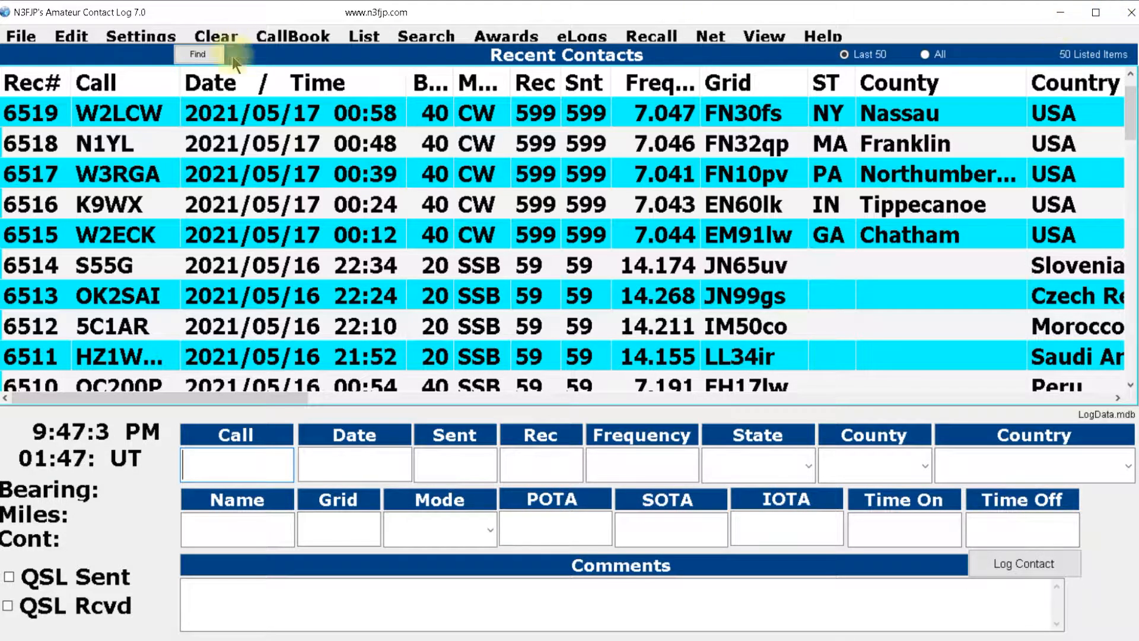
# Open the entry field customization, accepting the resize of the log form to the screen dimensions.
pyautogui.click(140, 34)
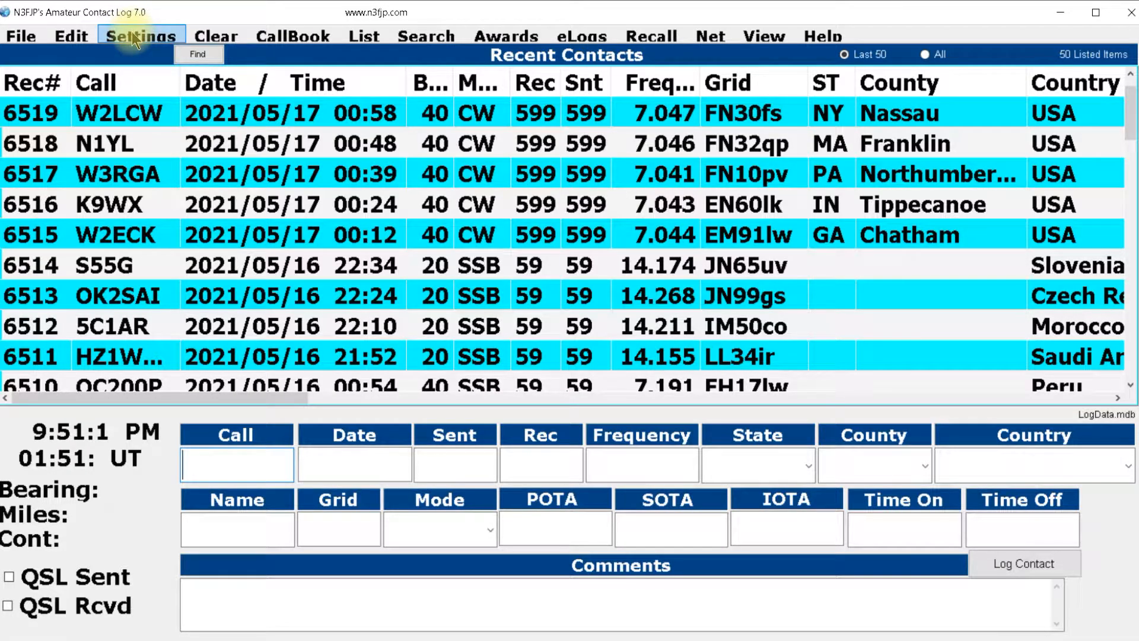
pyautogui.click(133, 34)
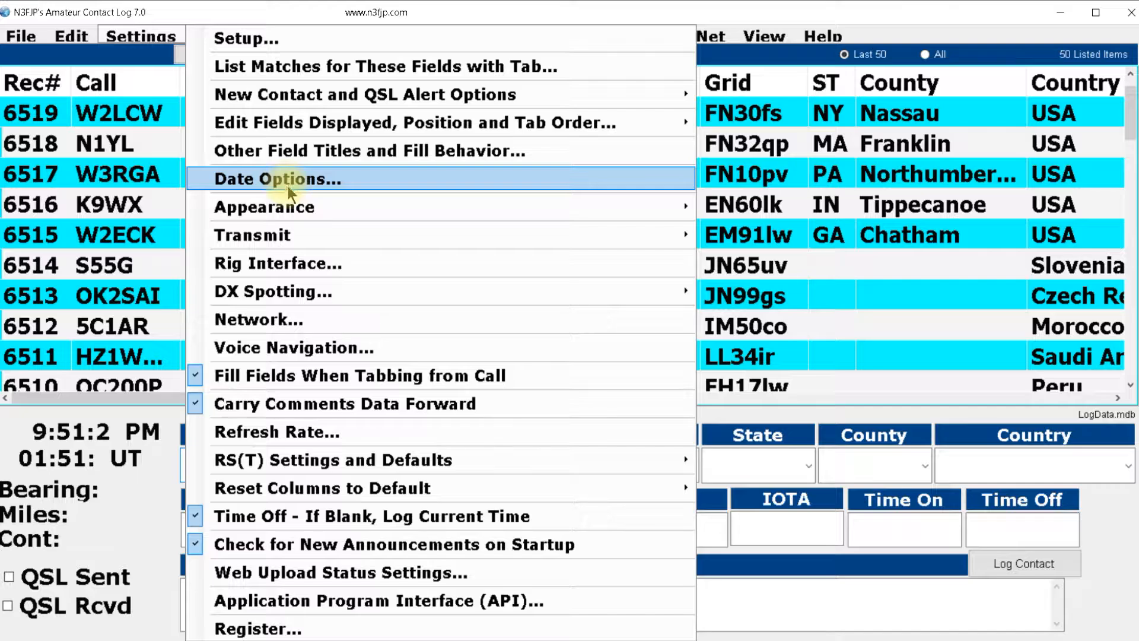
pyautogui.moveTo(315, 127)
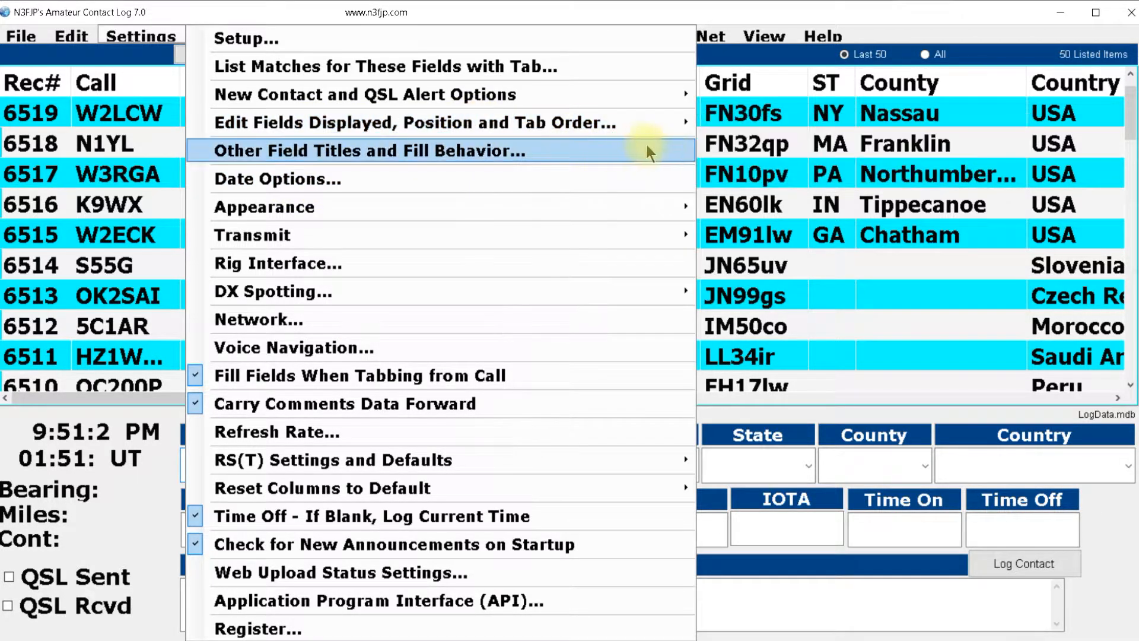
pyautogui.moveTo(681, 122)
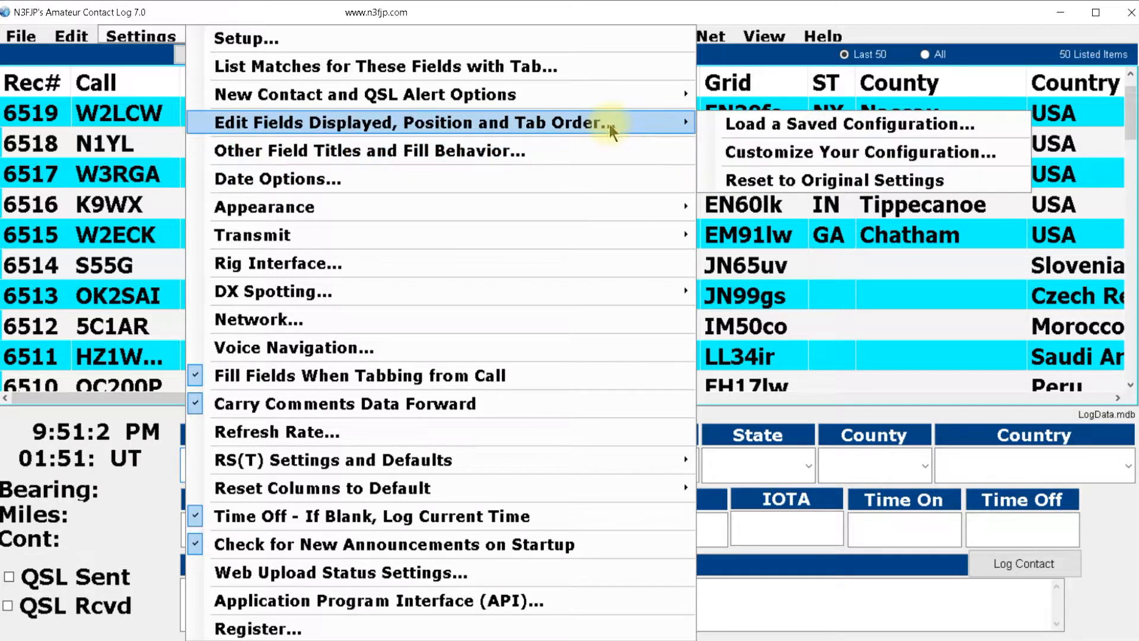
pyautogui.click(771, 153)
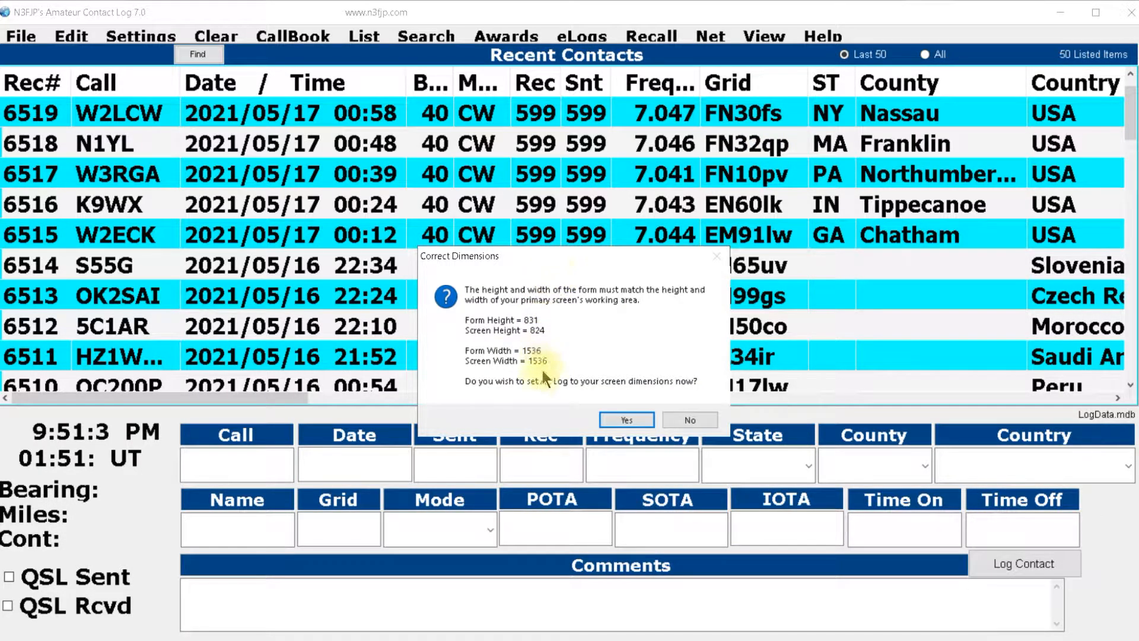
pyautogui.click(621, 418)
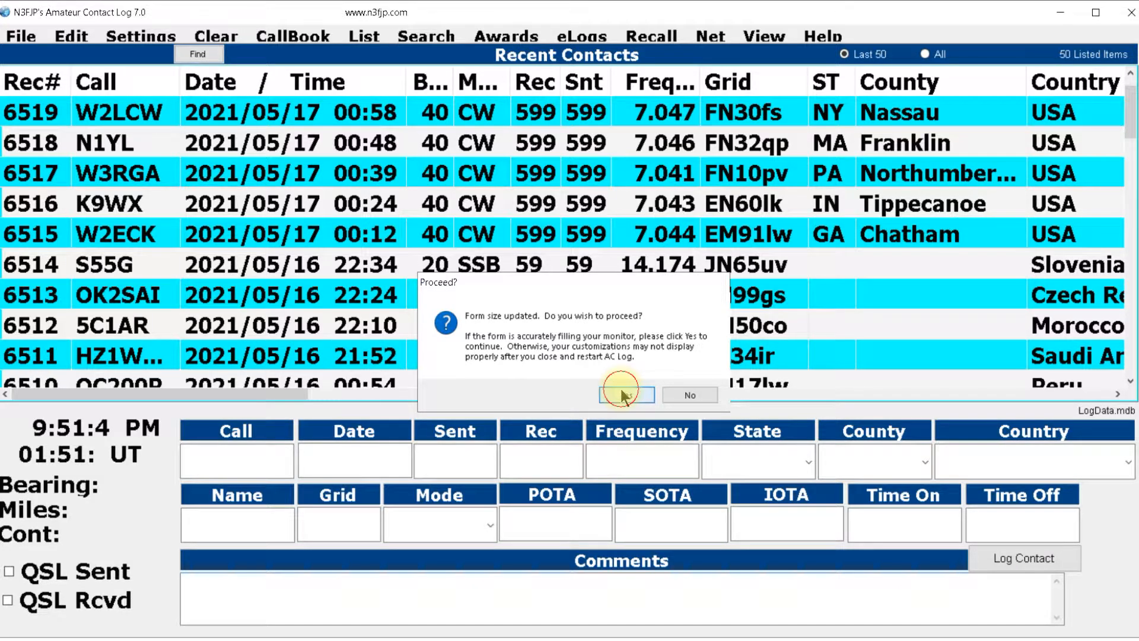
pyautogui.click(620, 387)
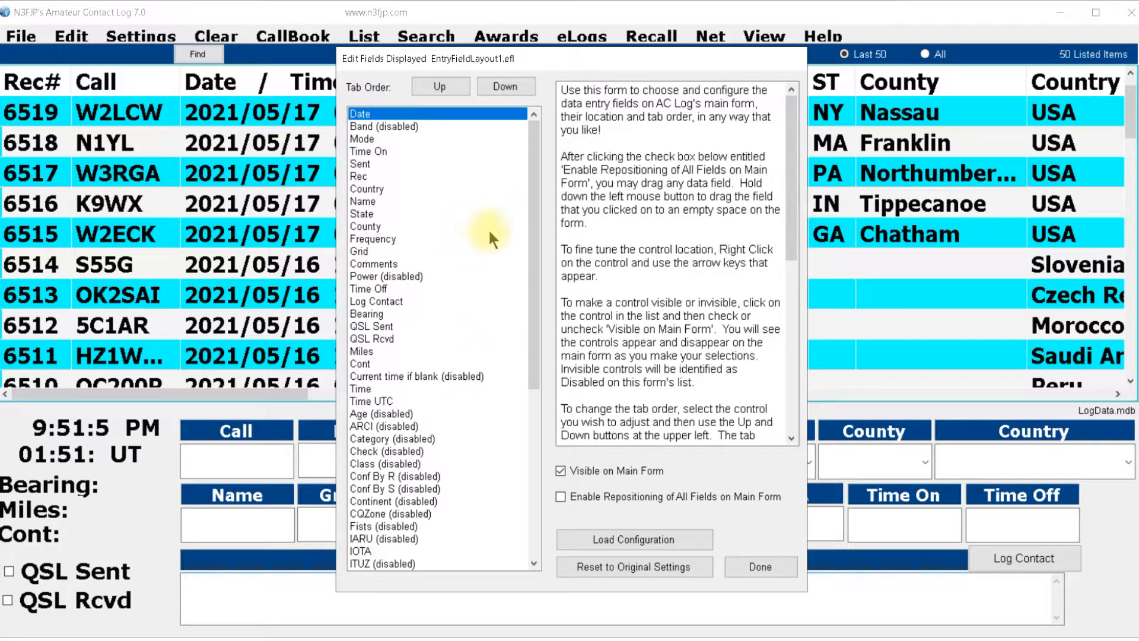
# Make the disabled Other3 field visible on the main form.
pyautogui.scroll(-4, 430, 256)
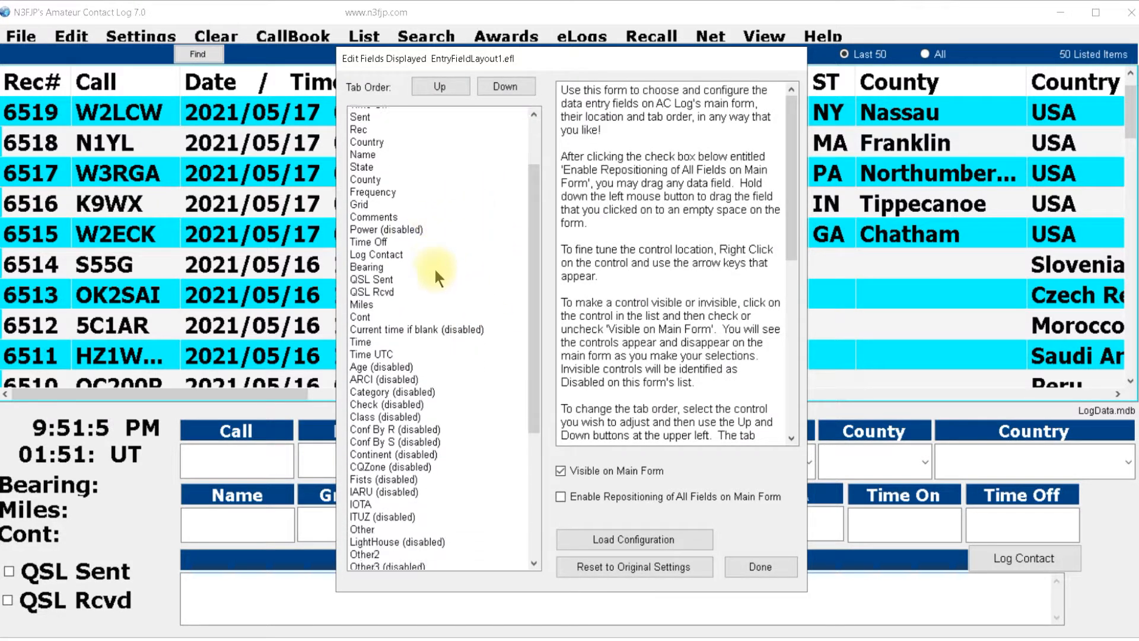
pyautogui.scroll(-3, 437, 276)
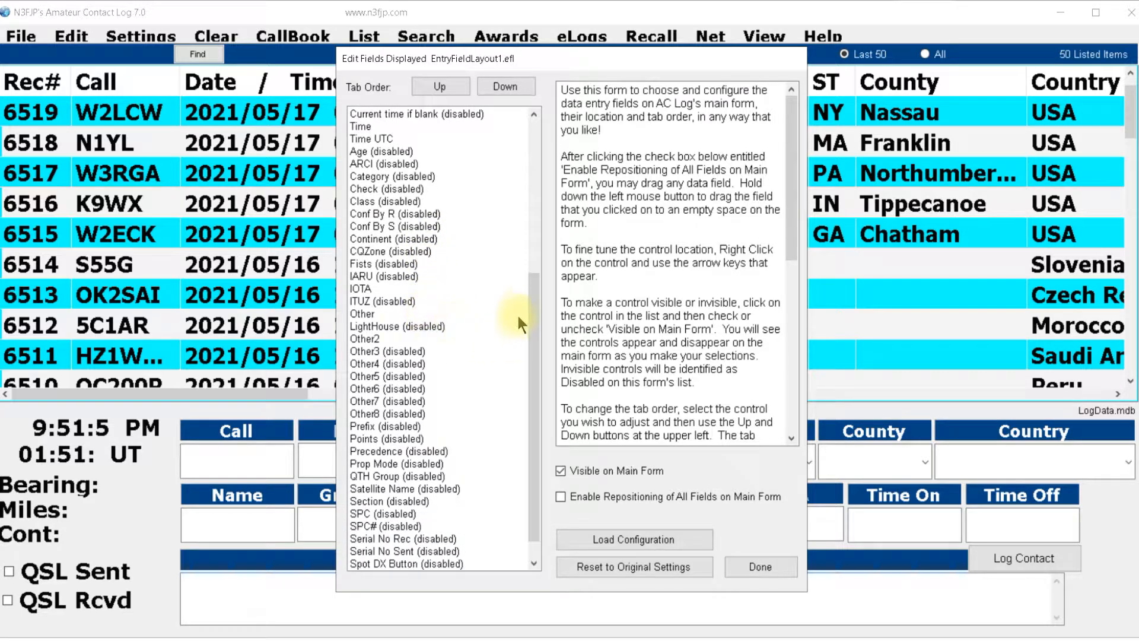
pyautogui.click(383, 351)
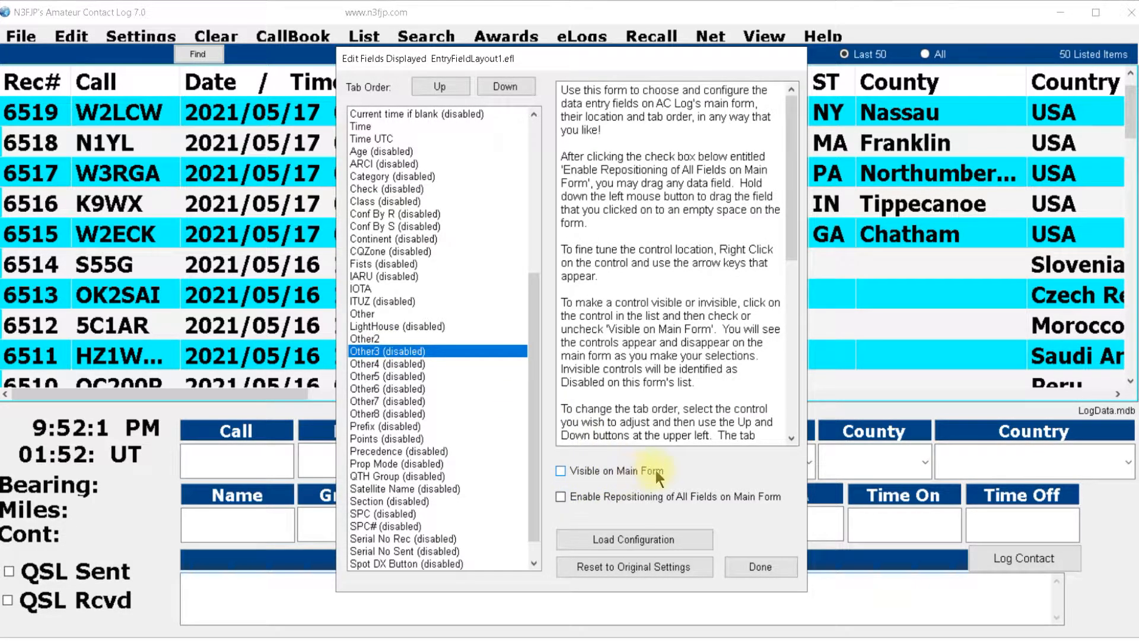
pyautogui.click(561, 469)
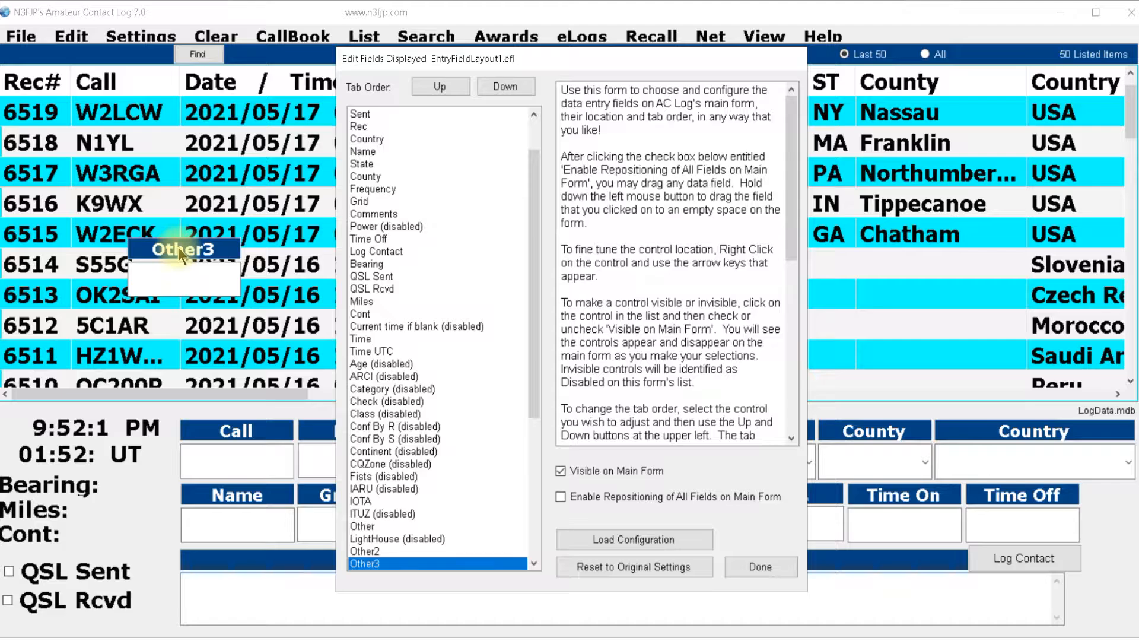
# Enable field repositioning, saving the layout over EntryFieldLayout1, and move the Other3 field beside the Name field.
pyautogui.click(561, 495)
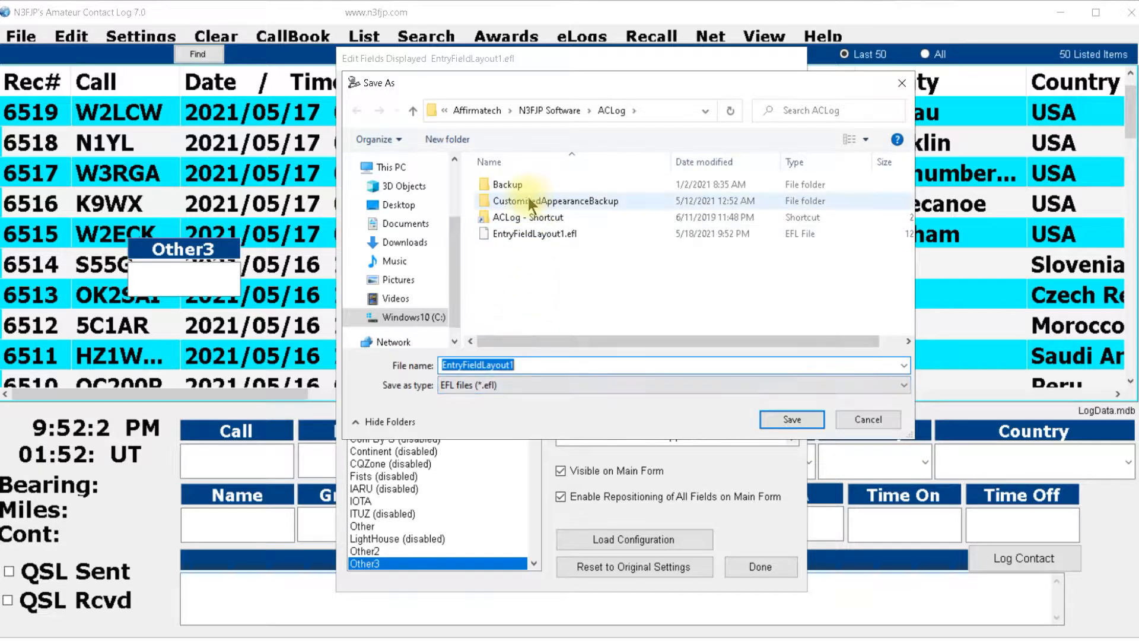
pyautogui.click(792, 418)
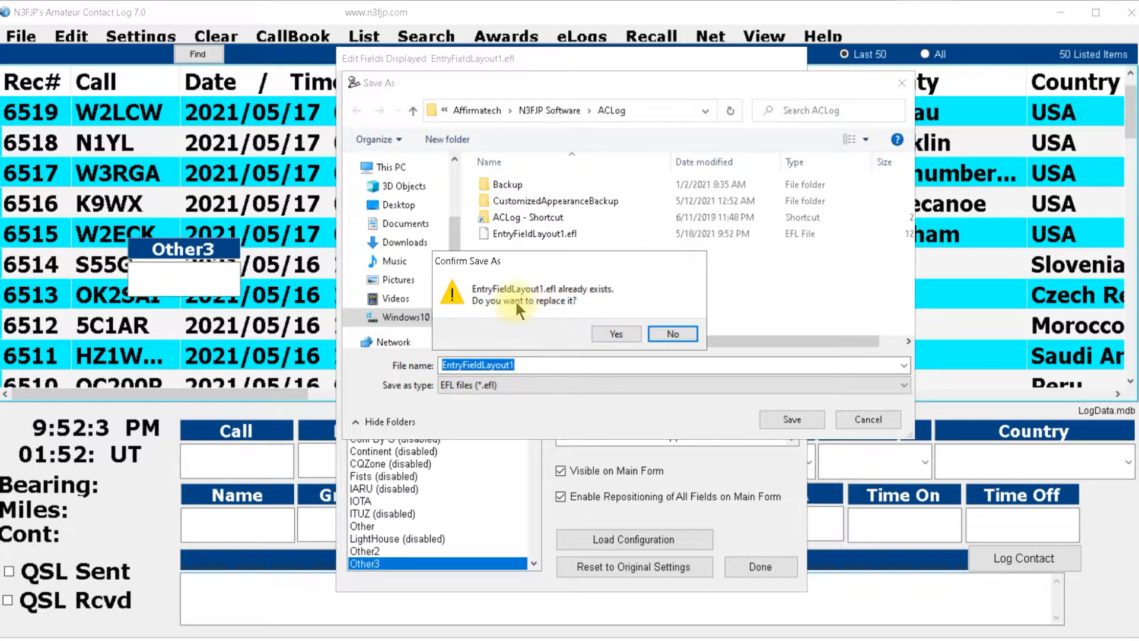
pyautogui.click(612, 334)
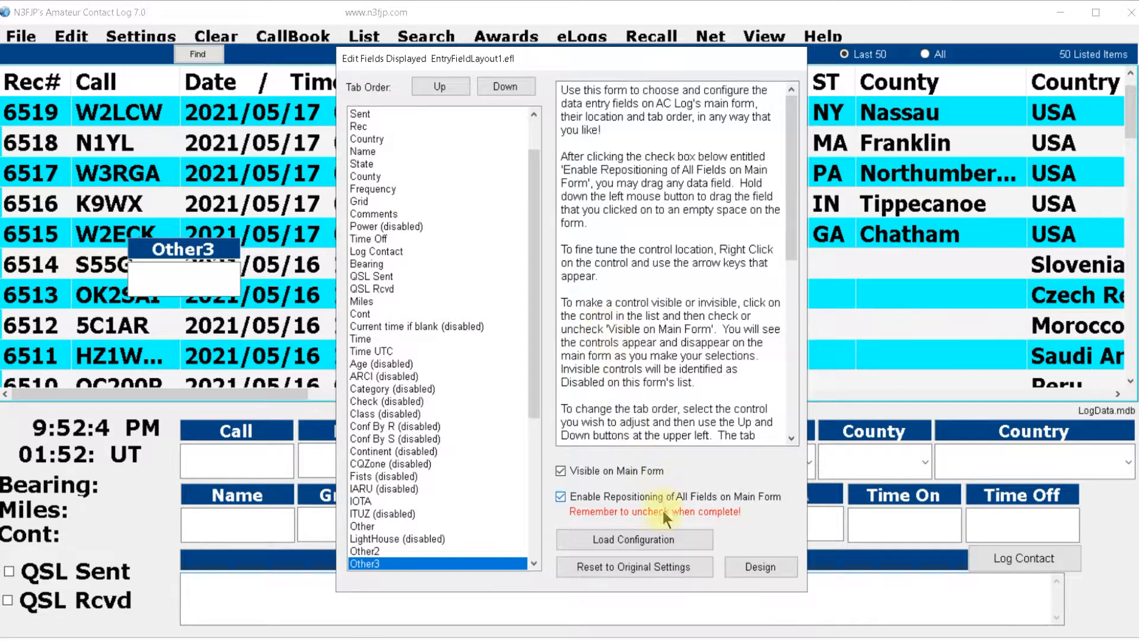
pyautogui.click(757, 564)
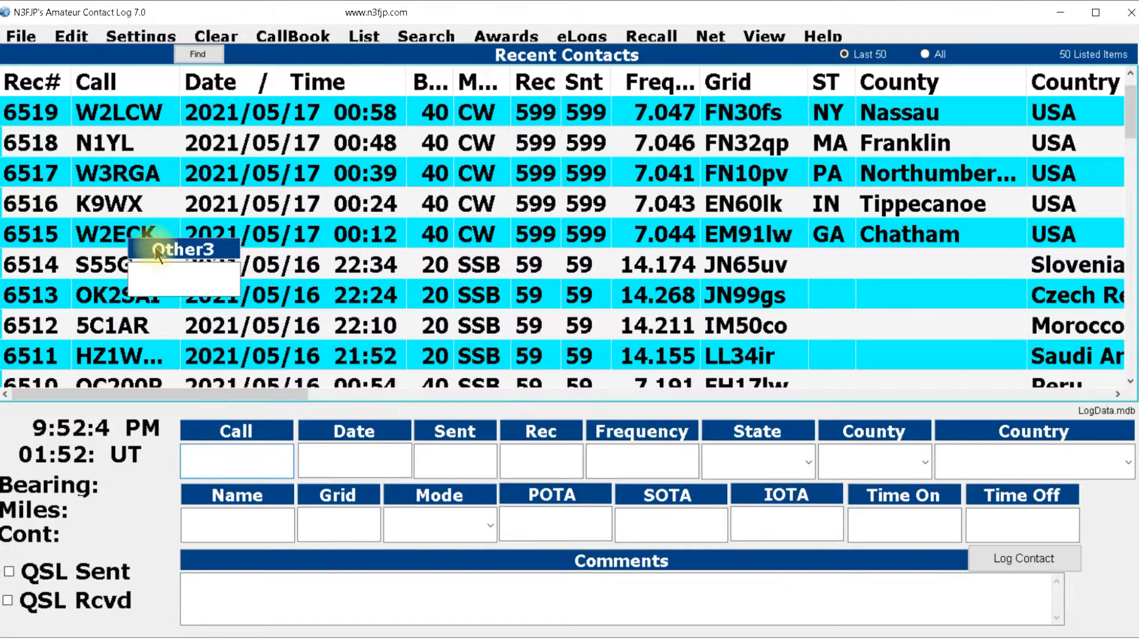
pyautogui.moveTo(183, 249); pyautogui.dragTo(92, 490)
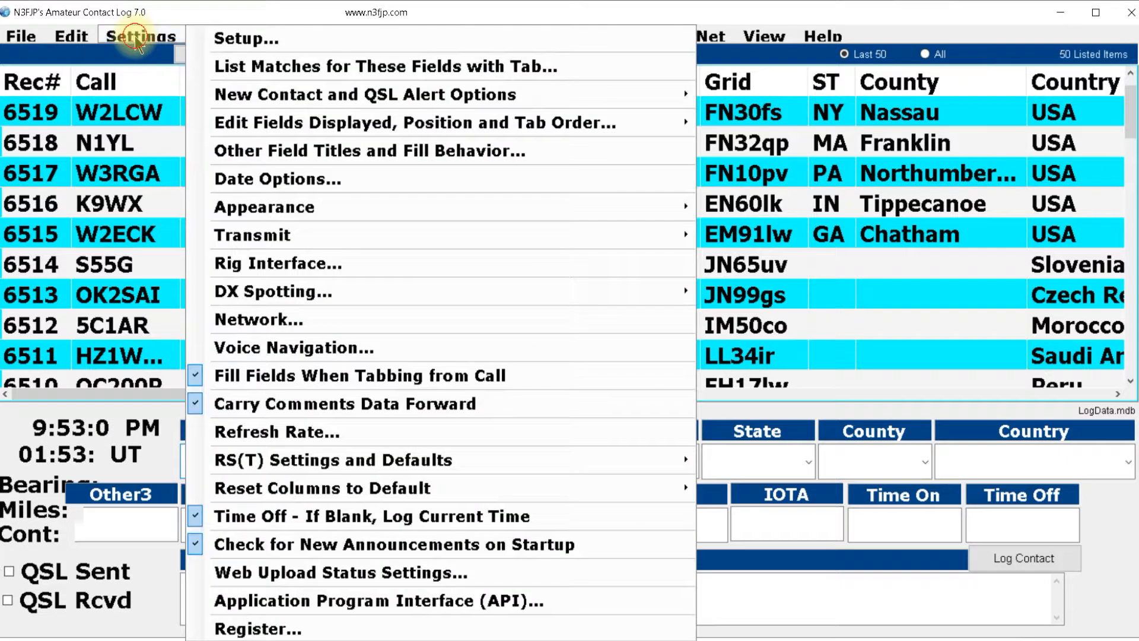
# Set the Other 3 field's title to "title" and its fill behavior to None.
pyautogui.click(135, 38)
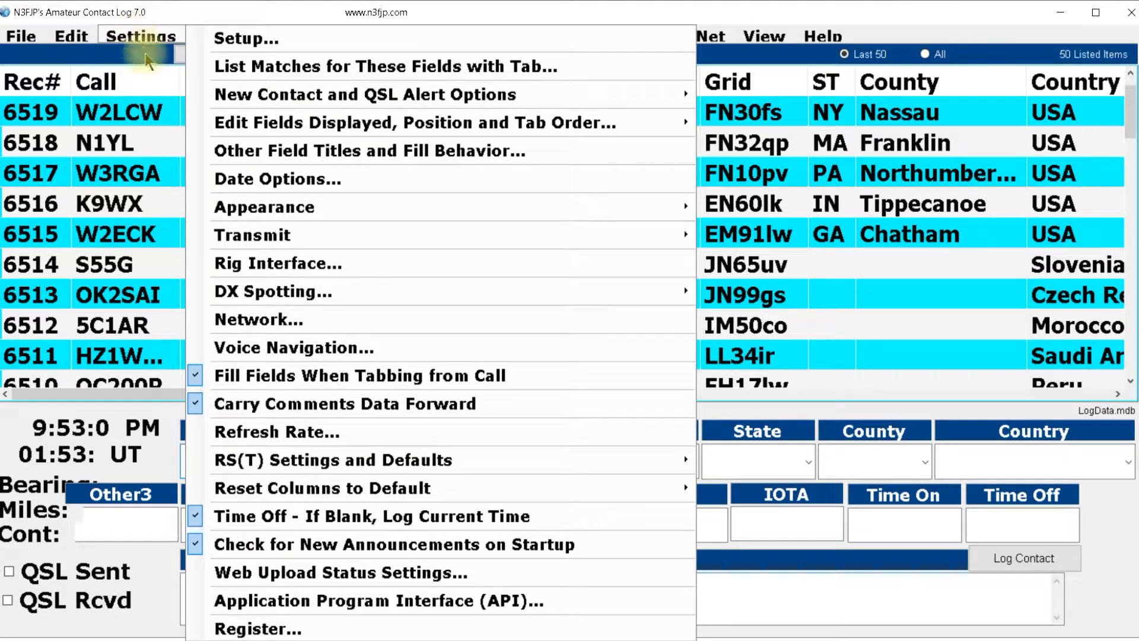
pyautogui.click(368, 150)
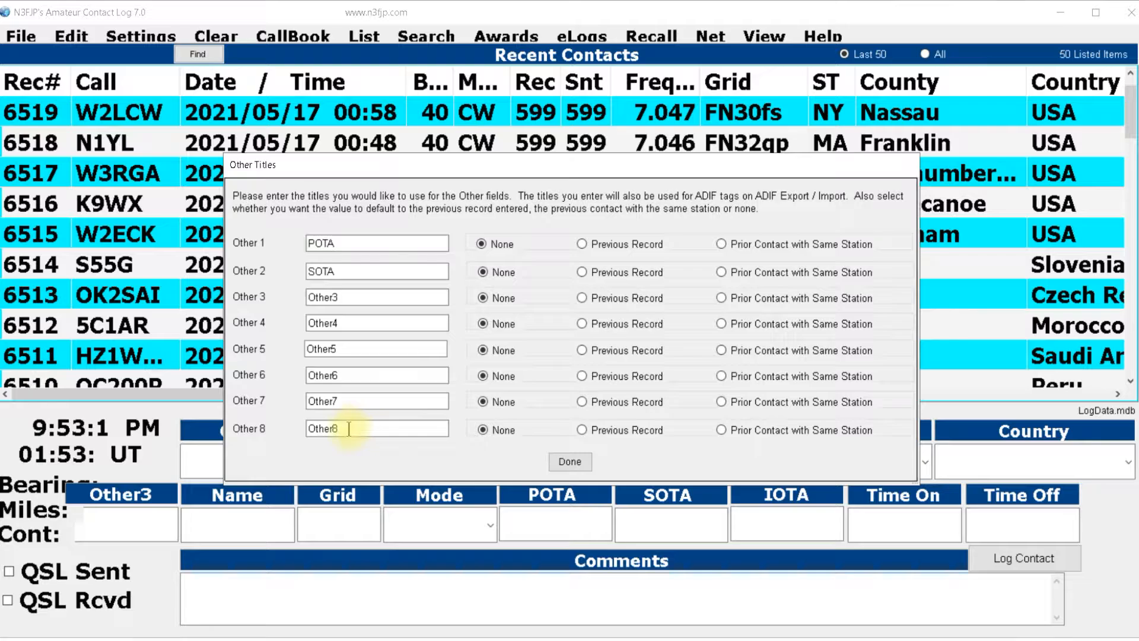
pyautogui.click(342, 298)
pyautogui.moveTo(342, 297); pyautogui.dragTo(299, 300)
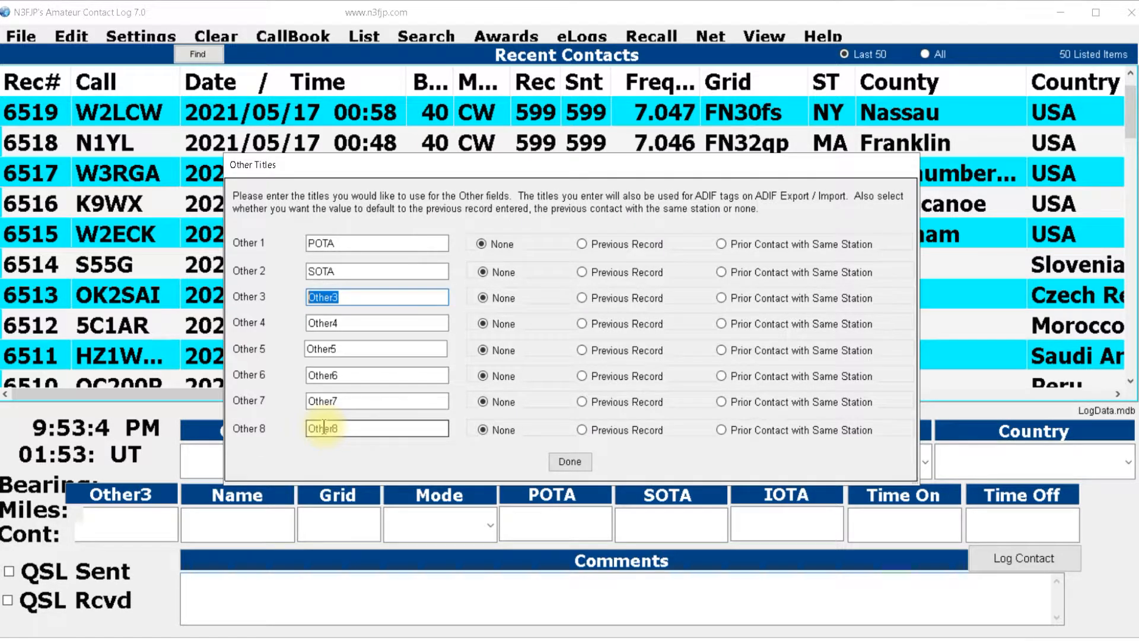
pyautogui.write('title')
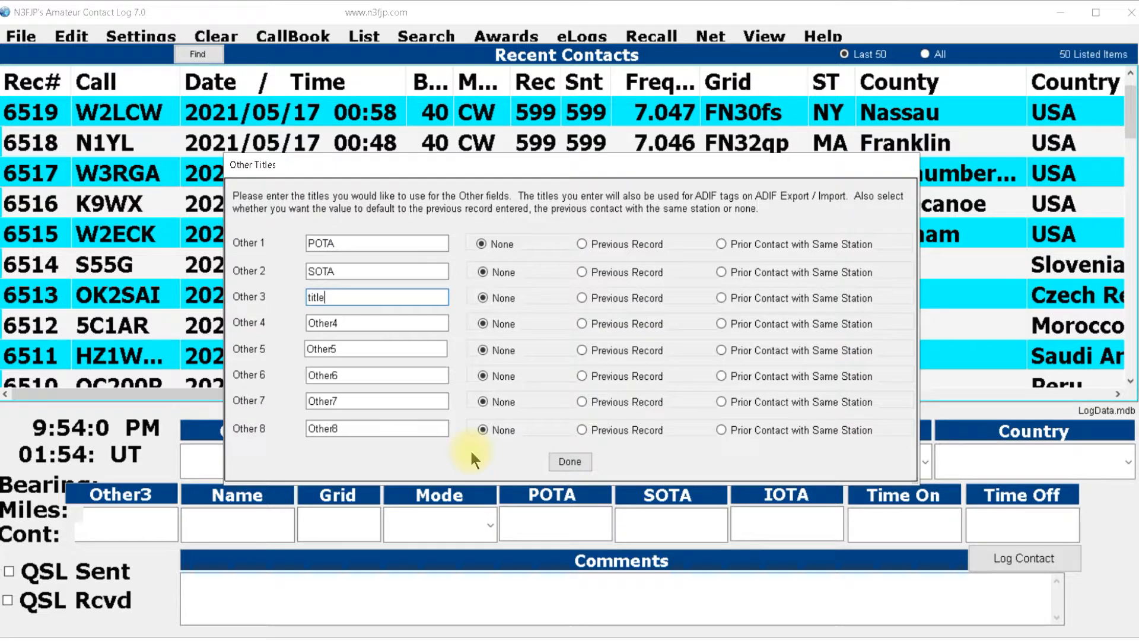
pyautogui.click(581, 293)
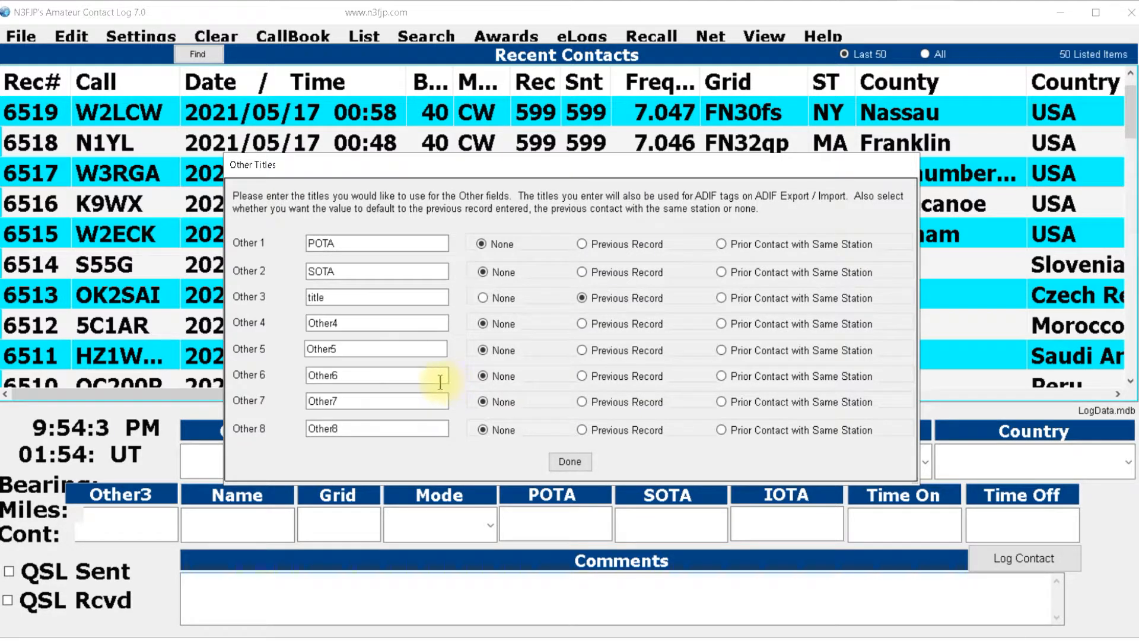
pyautogui.click(482, 298)
pyautogui.click(570, 461)
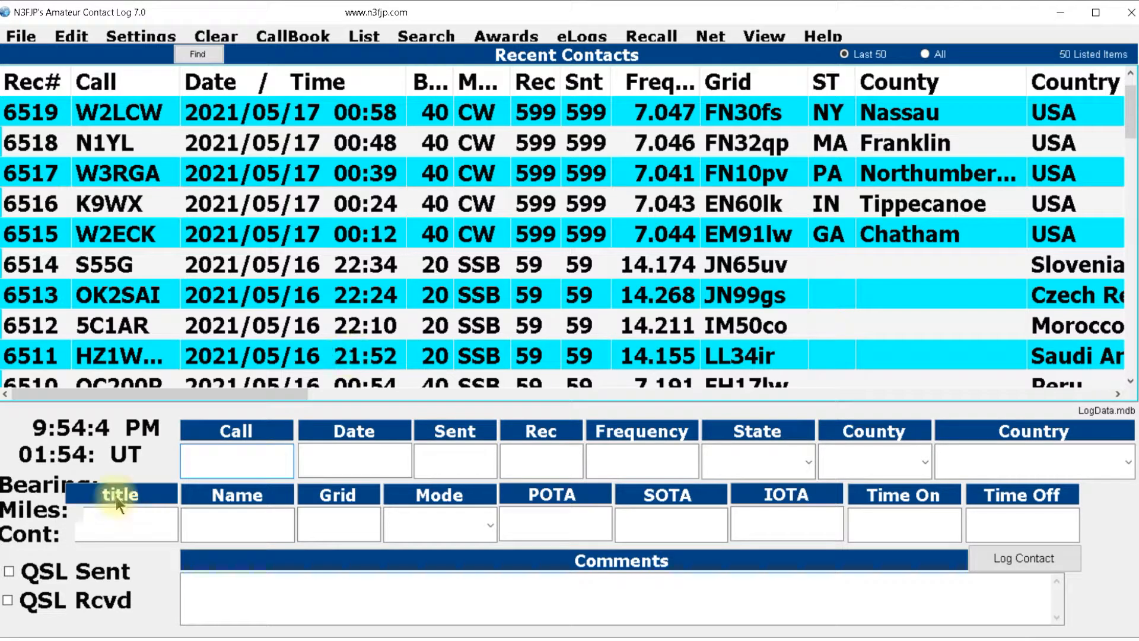
# Move the "title" field over the Recent Contacts list and make the Other3 field invisible on the main form.
pyautogui.moveTo(116, 496); pyautogui.dragTo(325, 298)
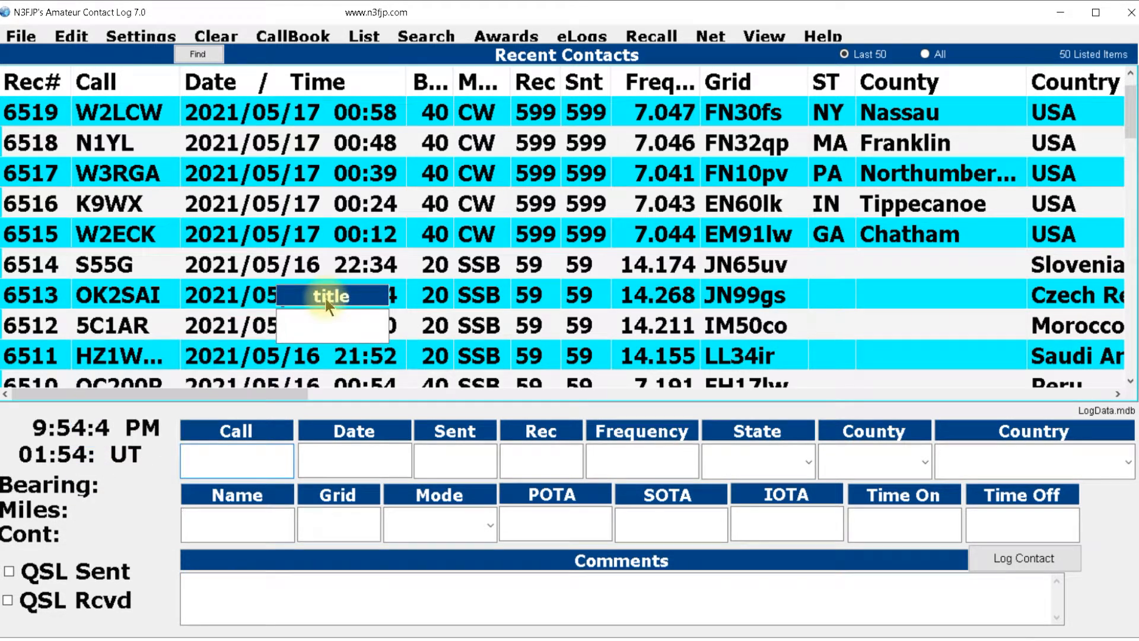
pyautogui.click(138, 38)
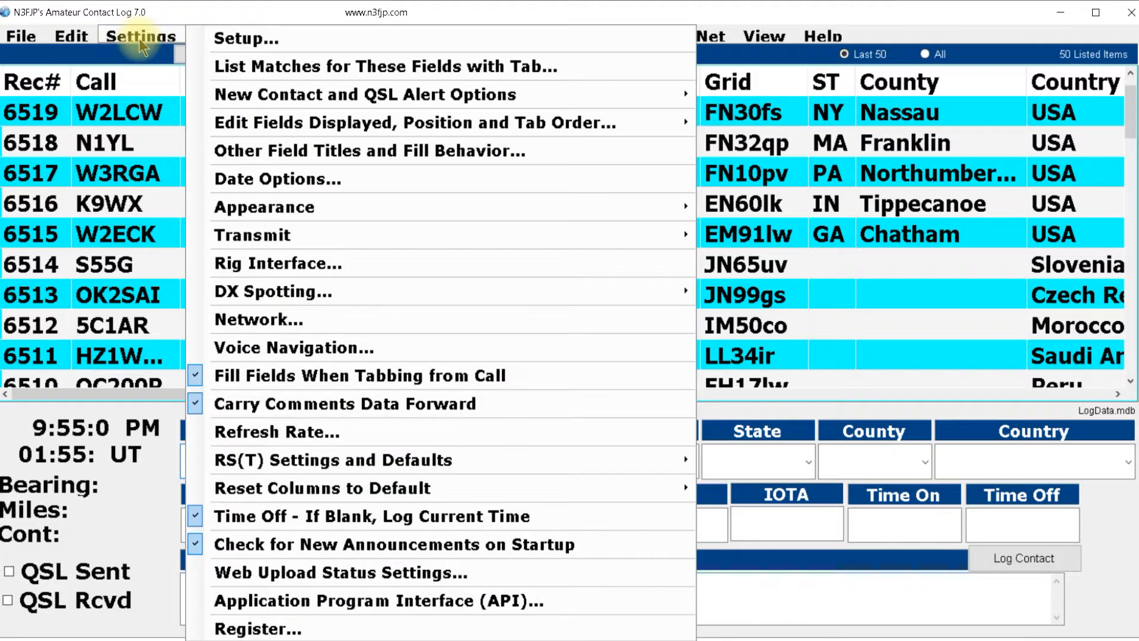
pyautogui.moveTo(256, 122)
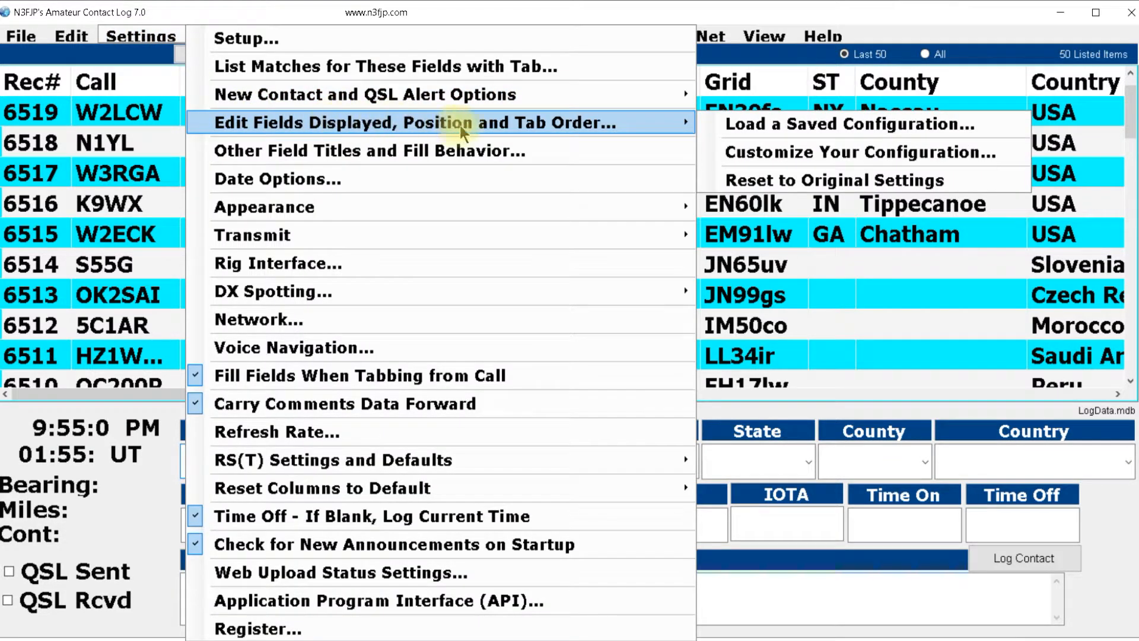
pyautogui.click(746, 153)
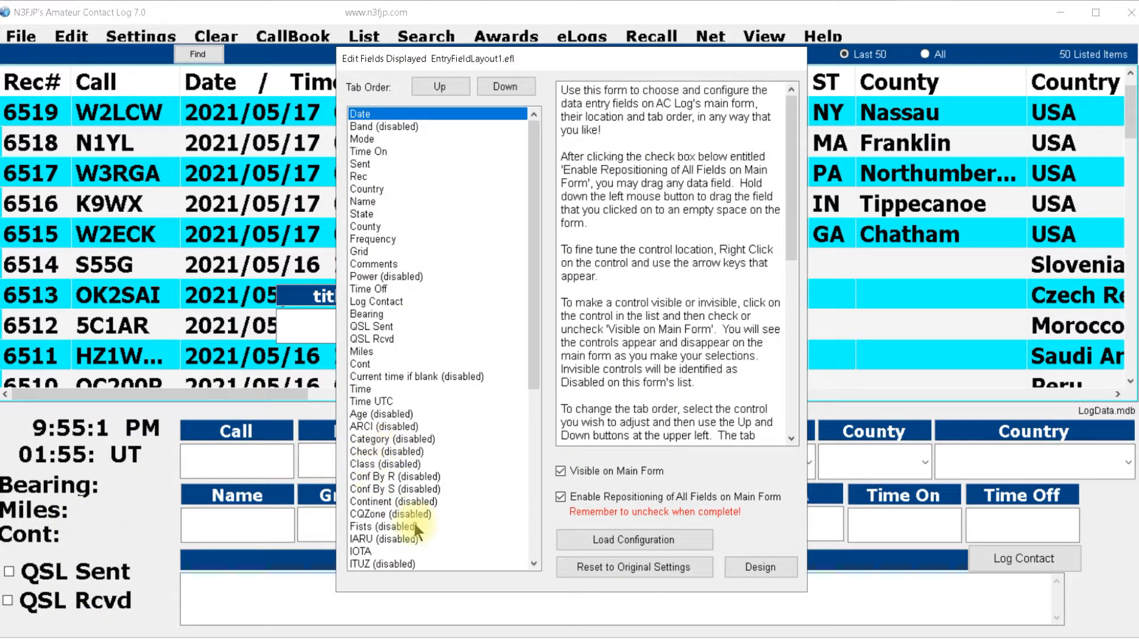
pyautogui.scroll(-8, 370, 330)
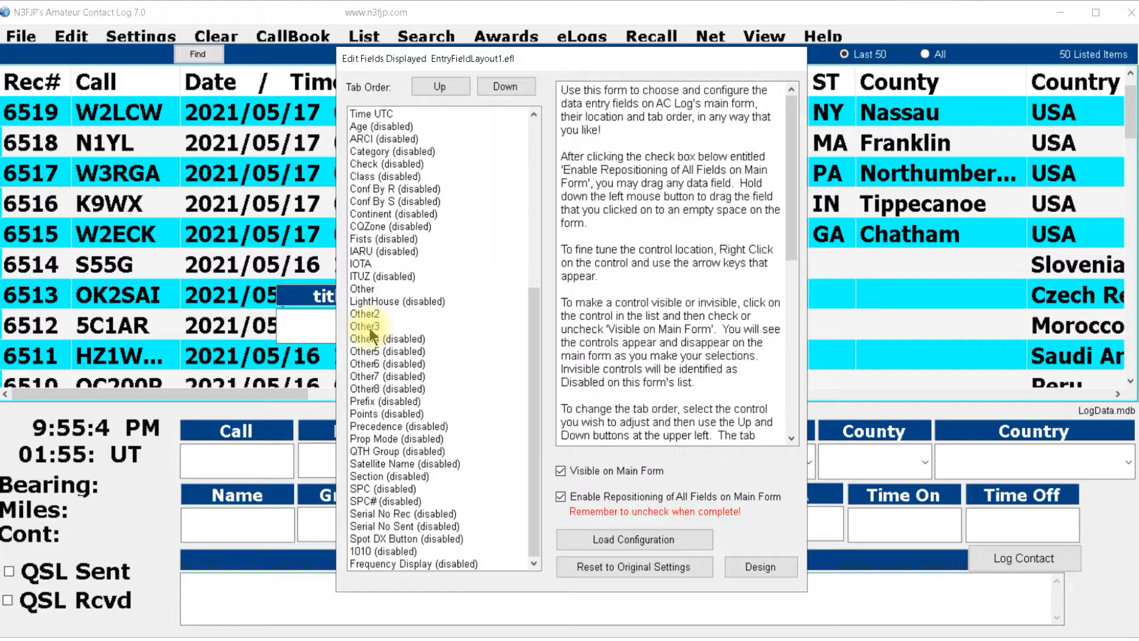
pyautogui.click(365, 326)
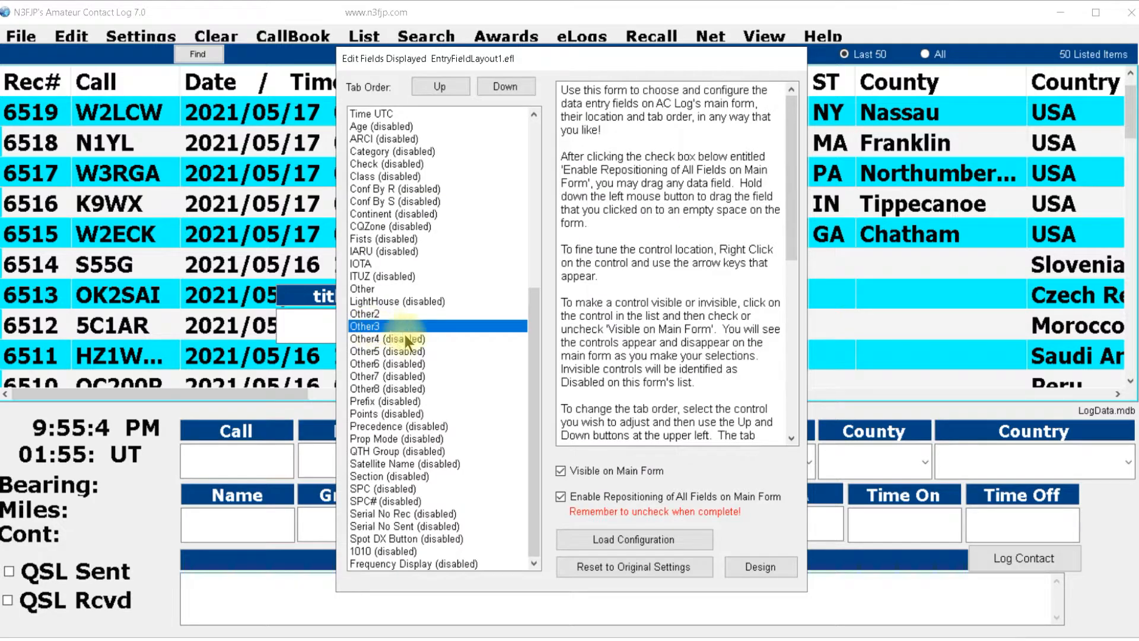
pyautogui.click(559, 470)
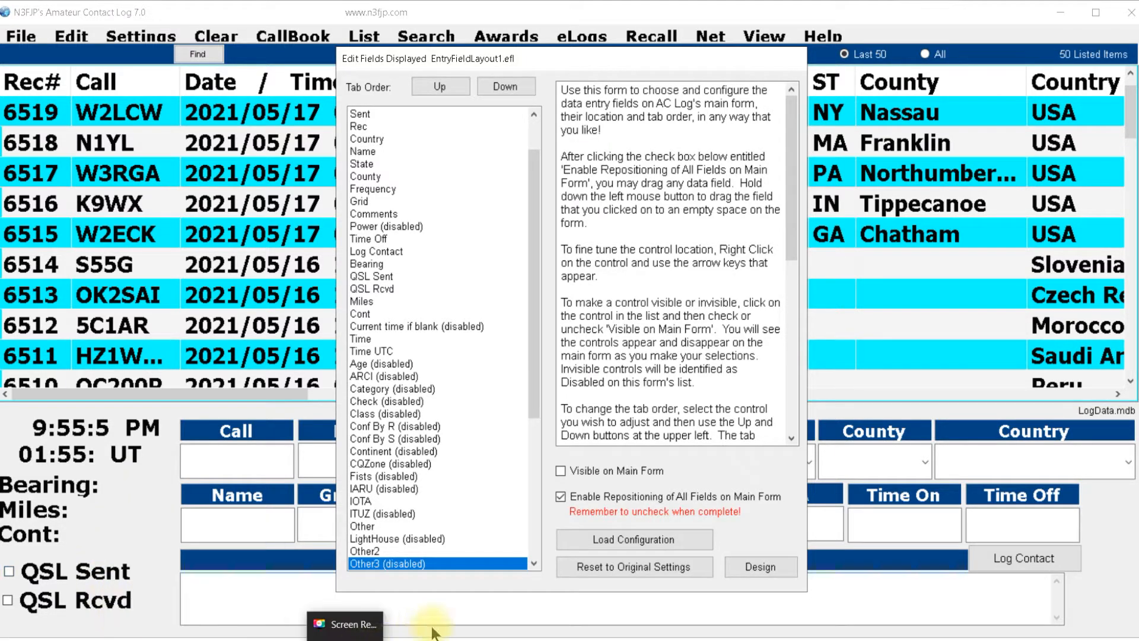
# Disable repositioning of all fields on the main form and finish the field customization.
pyautogui.click(559, 496)
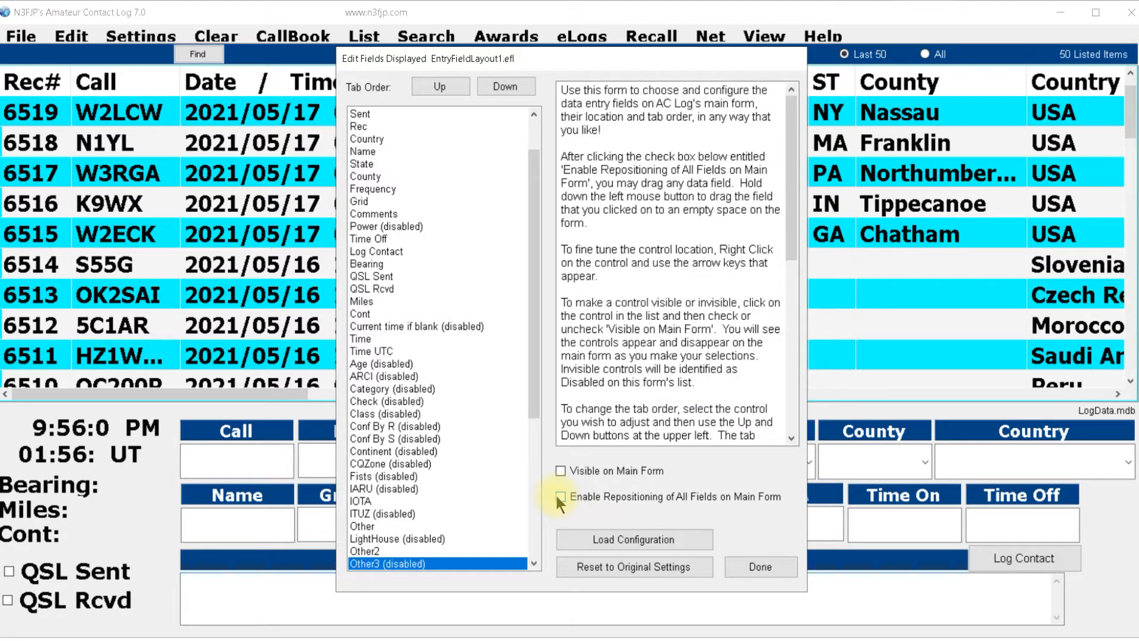
pyautogui.click(765, 566)
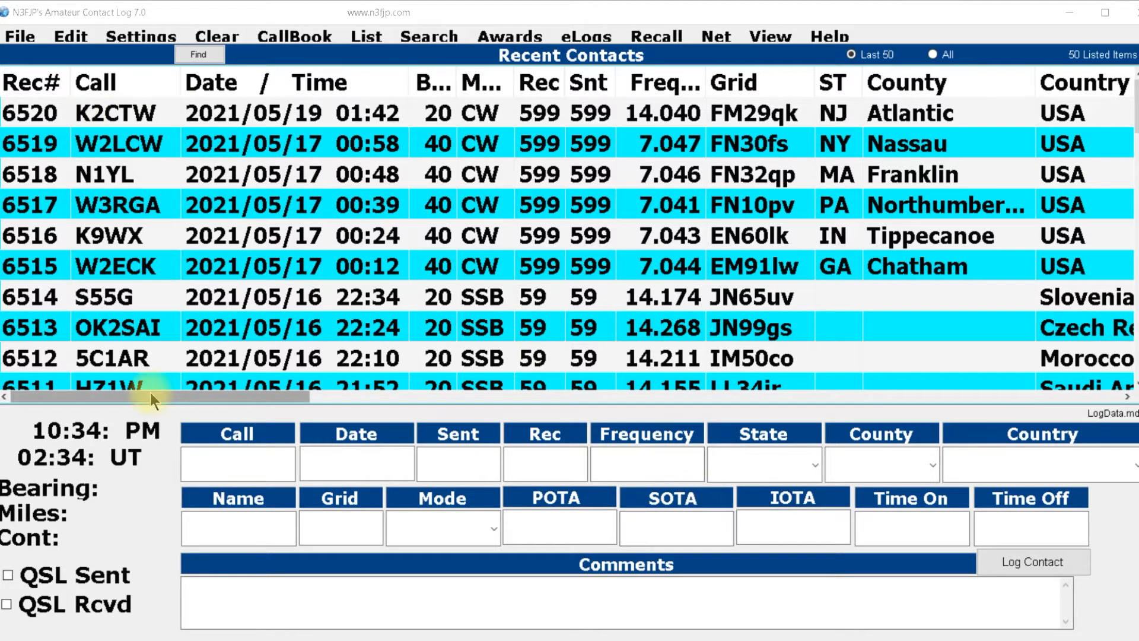
# Examine the POTA, SOTA and IOTA columns of the Recent Contacts list and return to its first columns.
pyautogui.moveTo(151, 394); pyautogui.dragTo(336, 395)
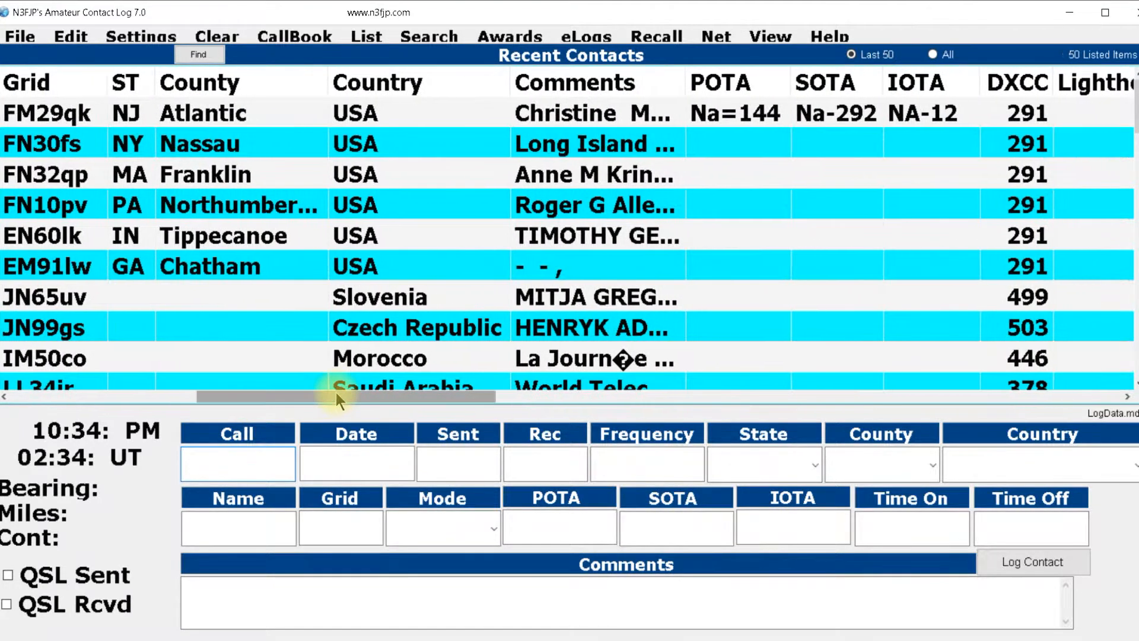
pyautogui.moveTo(252, 396); pyautogui.dragTo(10, 329)
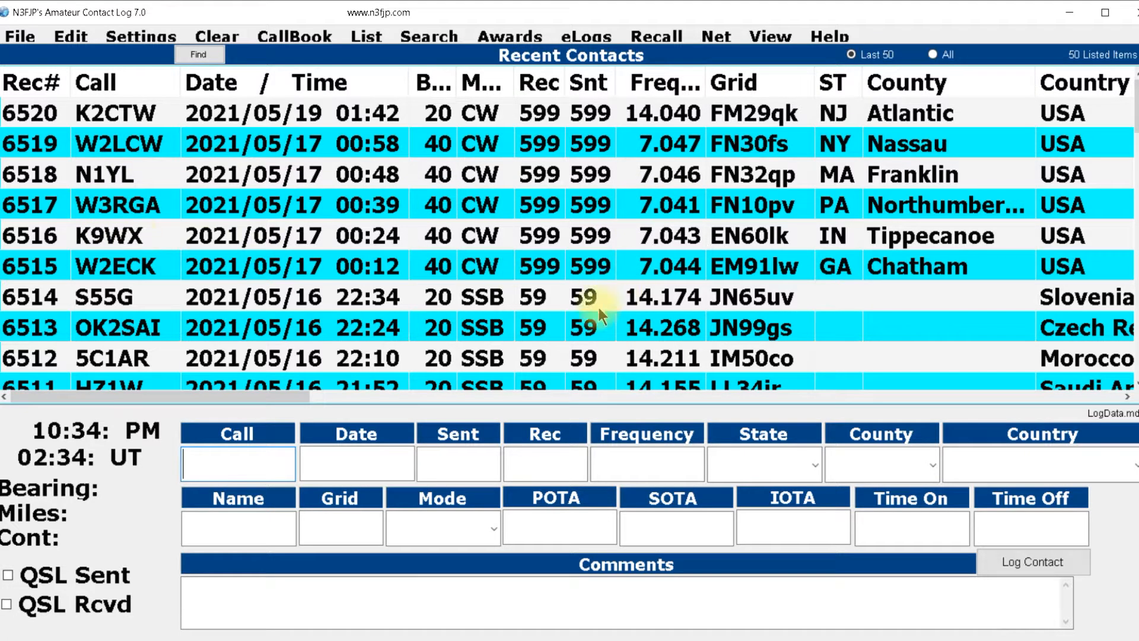
pyautogui.moveTo(175, 399); pyautogui.dragTo(344, 389)
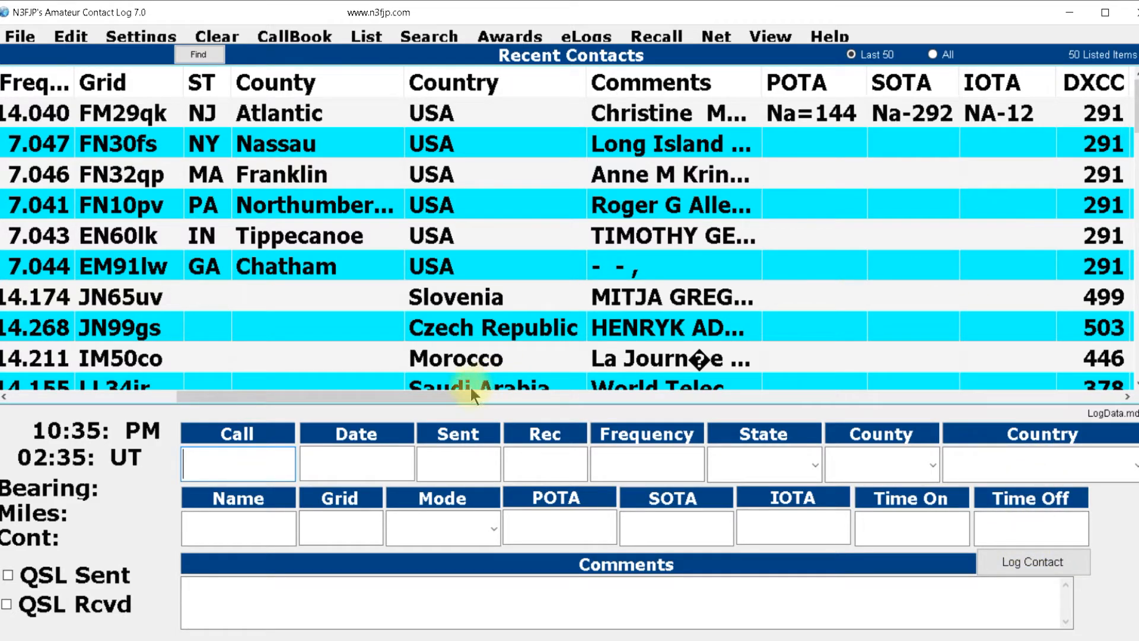
pyautogui.moveTo(470, 387); pyautogui.dragTo(198, 358)
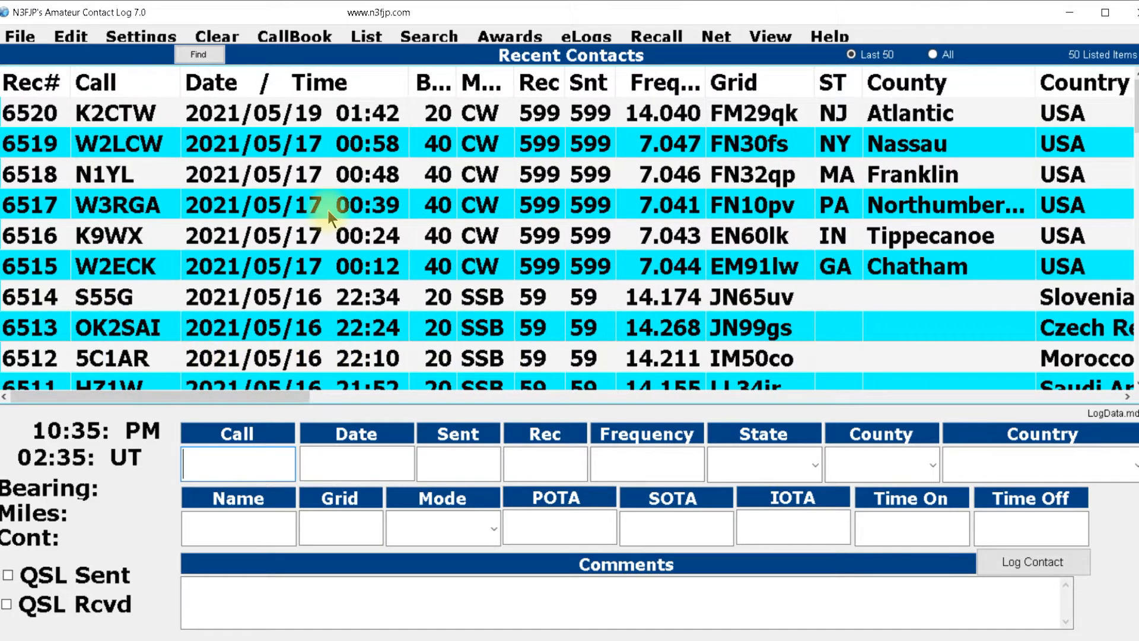